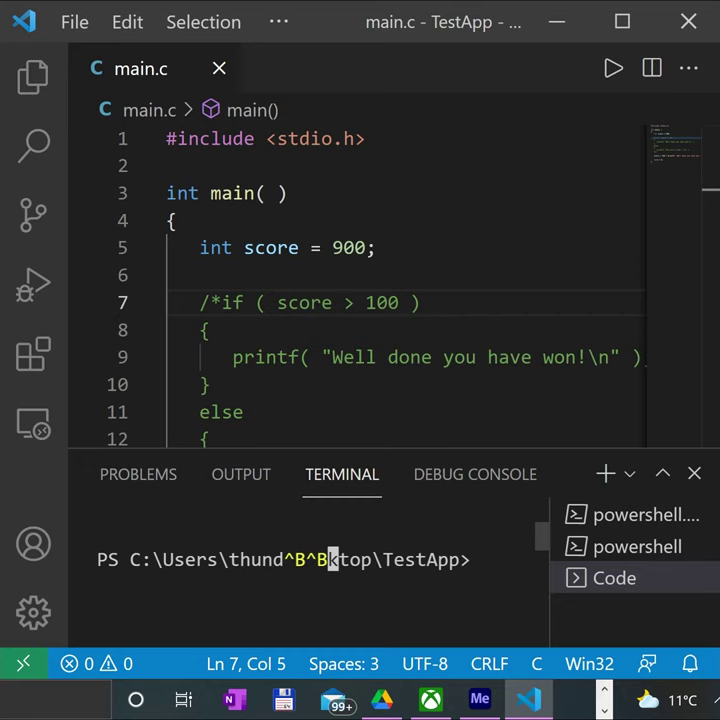
Focus main.c's code and enter Zen Mode so only the code fills the screen.
click(485, 330)
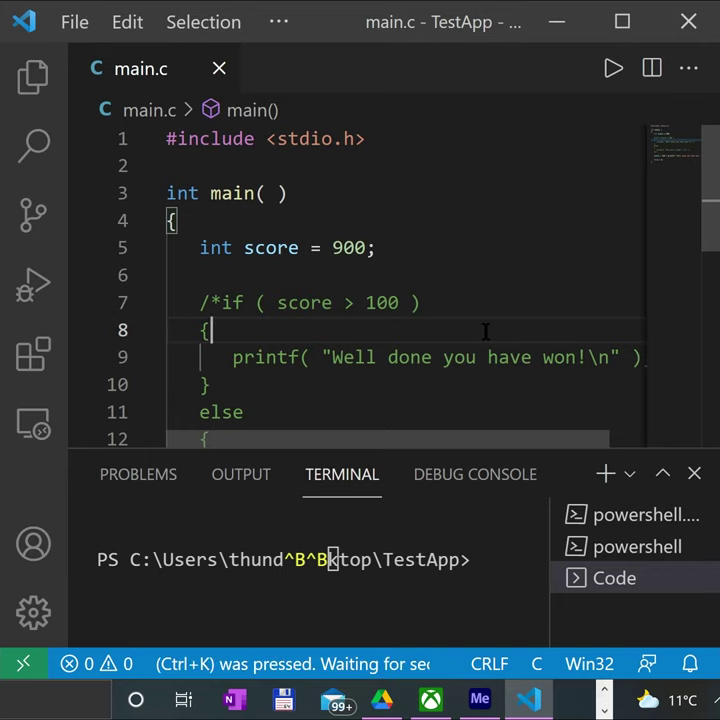
key(ctrl+j)
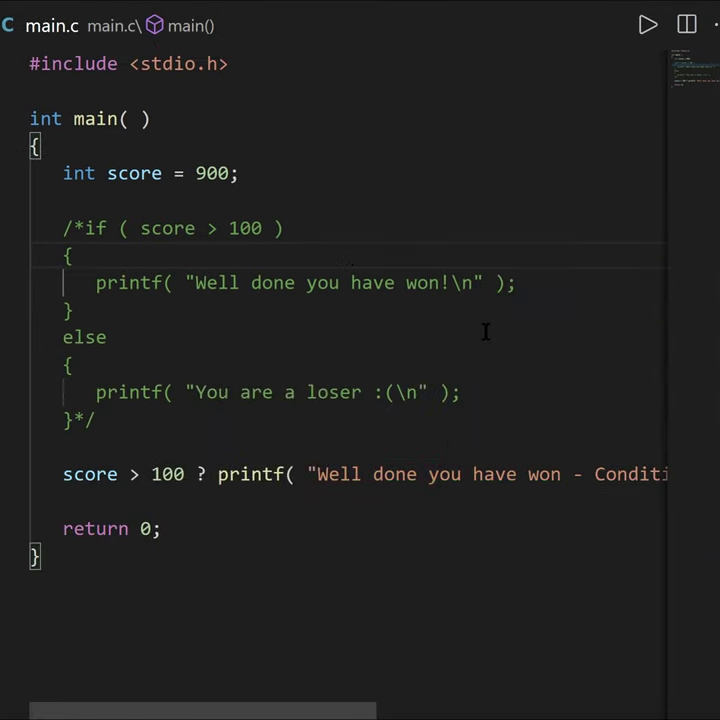